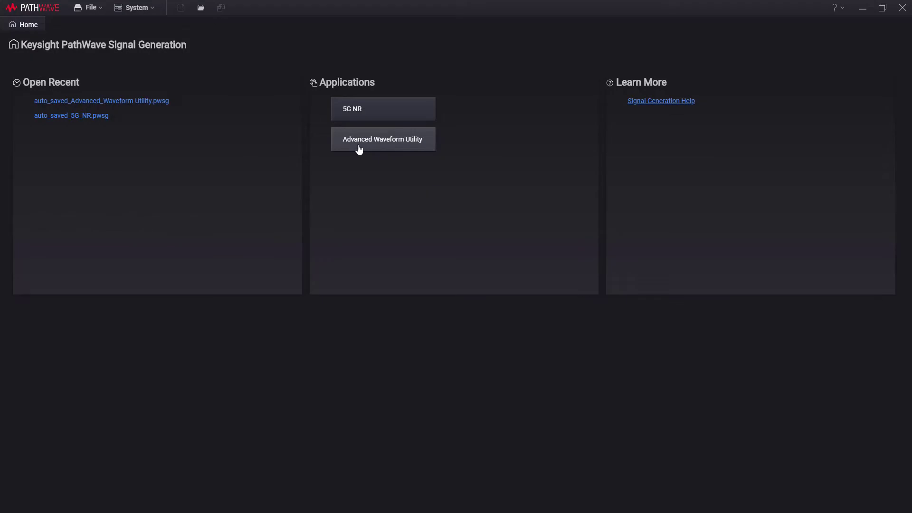
- Launch Advanced Waveform Utility and choose M8195A Arbitrary Waveform Generator as the hardware instrument
{"action": "left_click", "coordinate": [359, 141]}
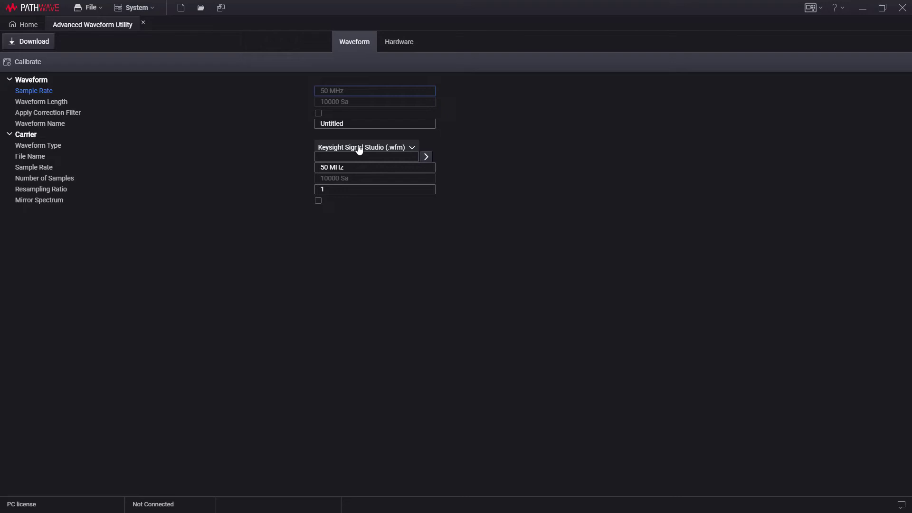
{"action": "left_click", "coordinate": [403, 48]}
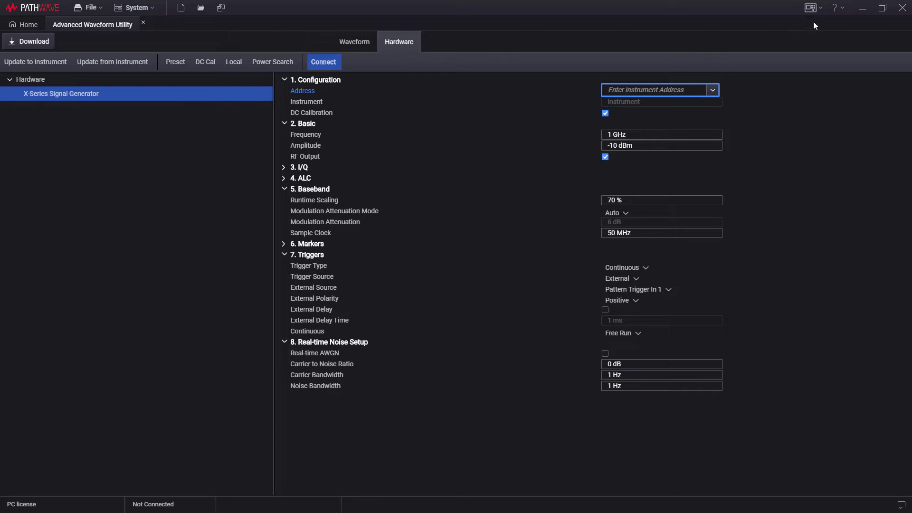
{"action": "left_click", "coordinate": [811, 8]}
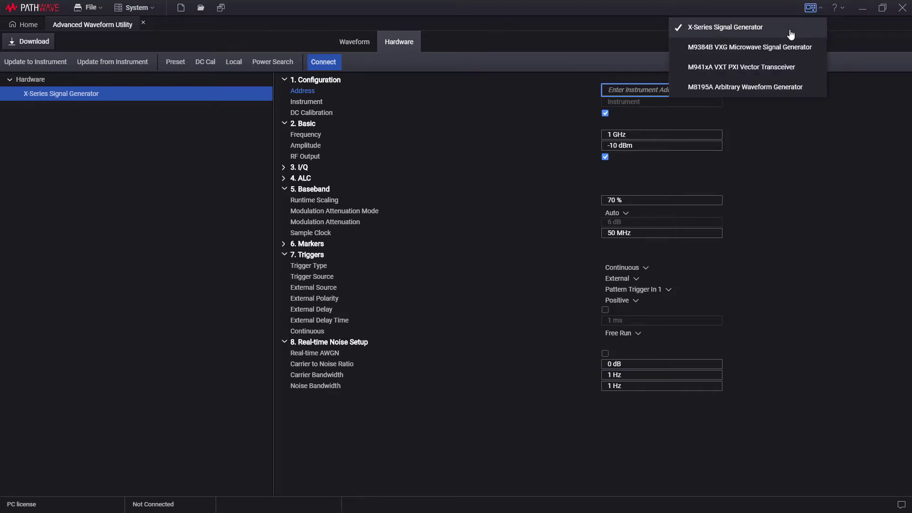
{"action": "left_click", "coordinate": [763, 90]}
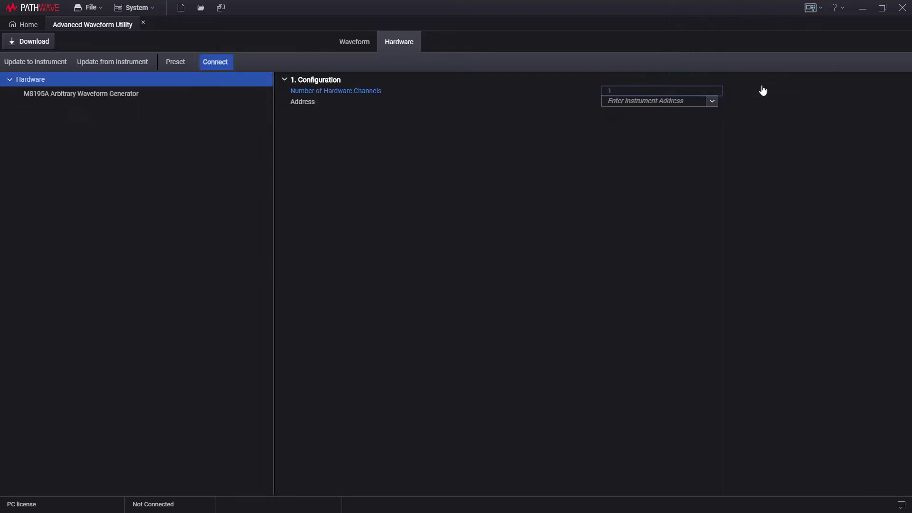
- Give the M8195A the first listed address and a 12 GHz carrier frequency, then connect
{"action": "left_click", "coordinate": [125, 97]}
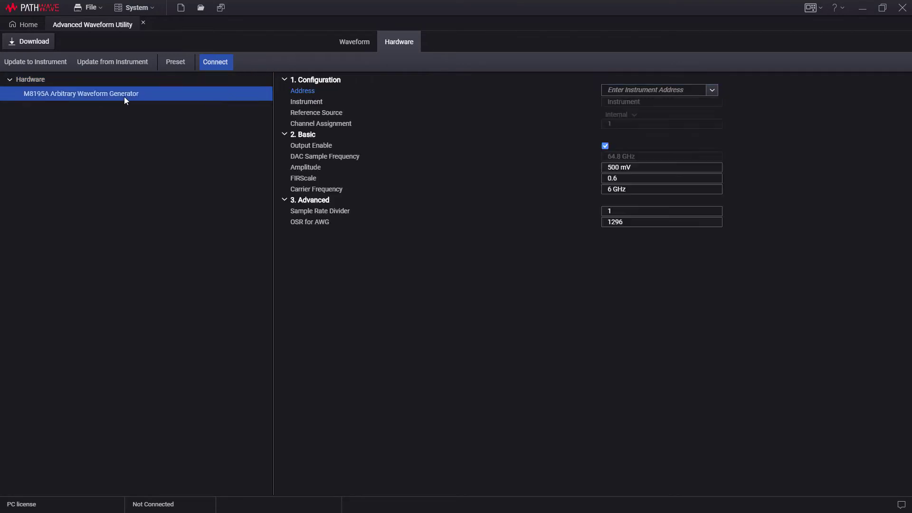
{"action": "left_click", "coordinate": [713, 91]}
{"action": "left_click", "coordinate": [689, 115]}
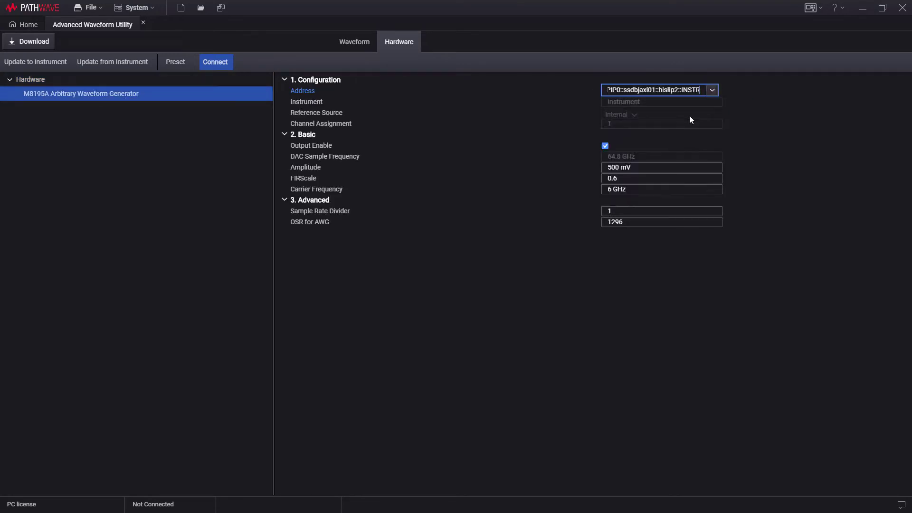
{"action": "left_click", "coordinate": [662, 189]}
{"action": "type", "text": "12"}
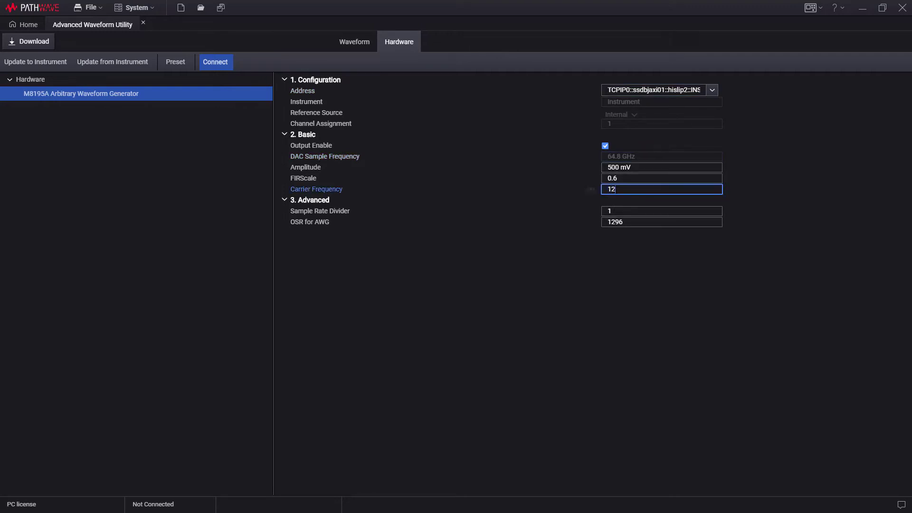
{"action": "type", "text": " GHz"}
{"action": "left_click", "coordinate": [643, 221]}
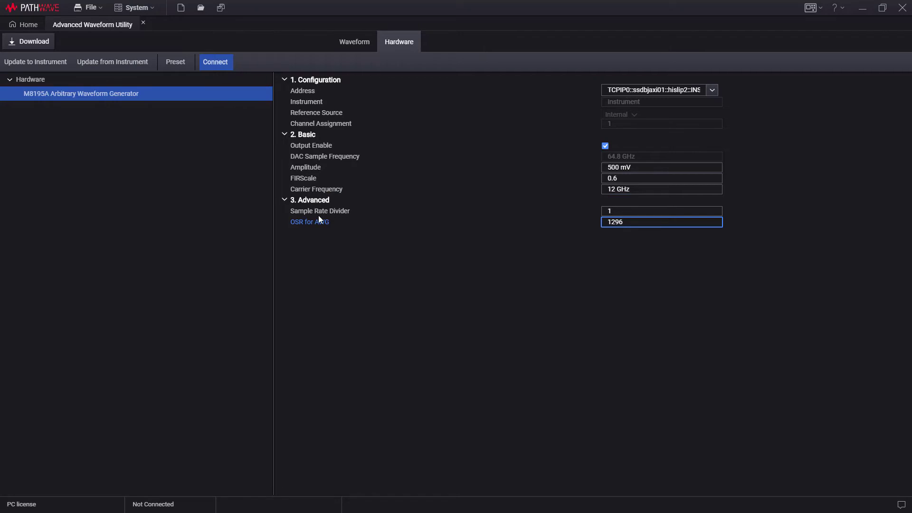
{"action": "left_click", "coordinate": [222, 68]}
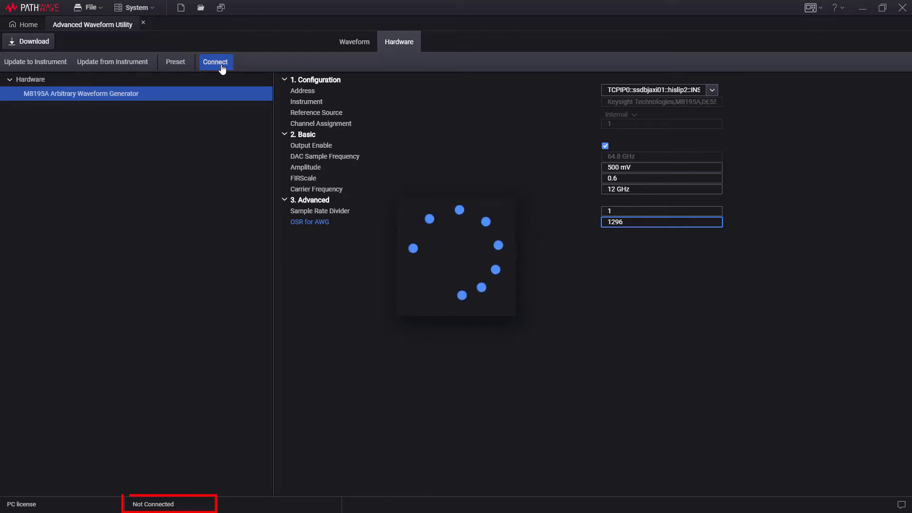
- Set Waveform Type to ASCII / CSV / Text and load 16qam_1g_iqdata.csv as the carrier
{"action": "left_click", "coordinate": [358, 44]}
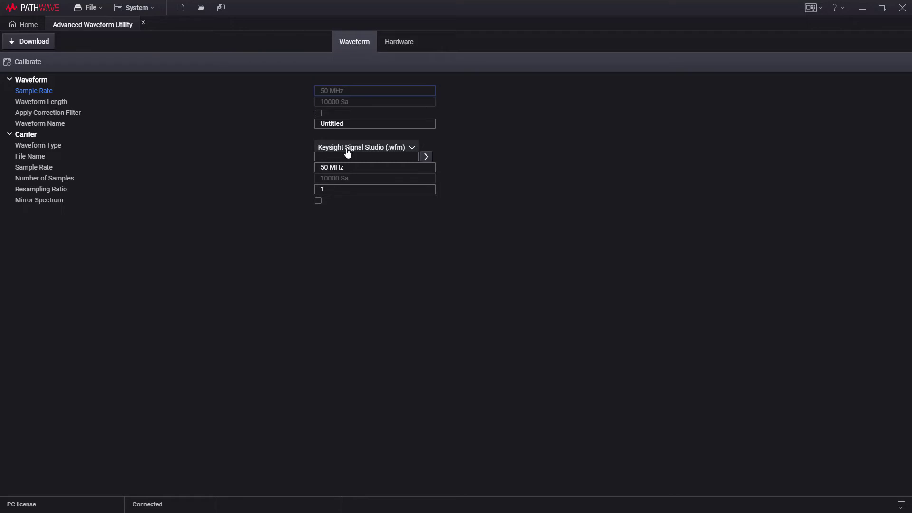
{"action": "left_click", "coordinate": [383, 149]}
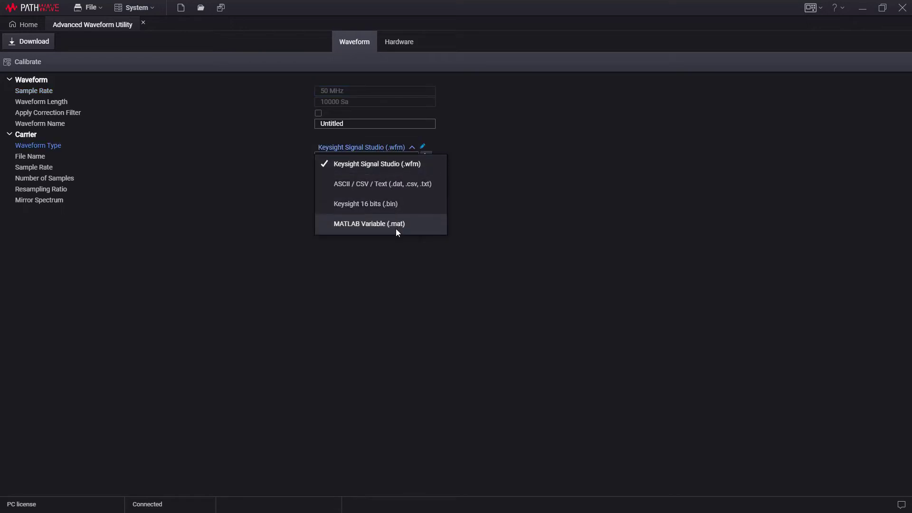
{"action": "left_click", "coordinate": [377, 185]}
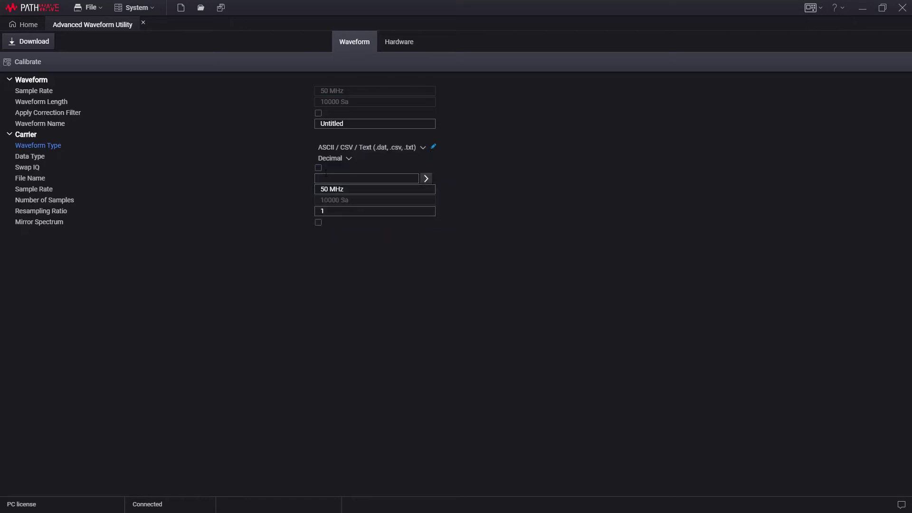
{"action": "left_click", "coordinate": [425, 179]}
{"action": "left_click", "coordinate": [197, 88]}
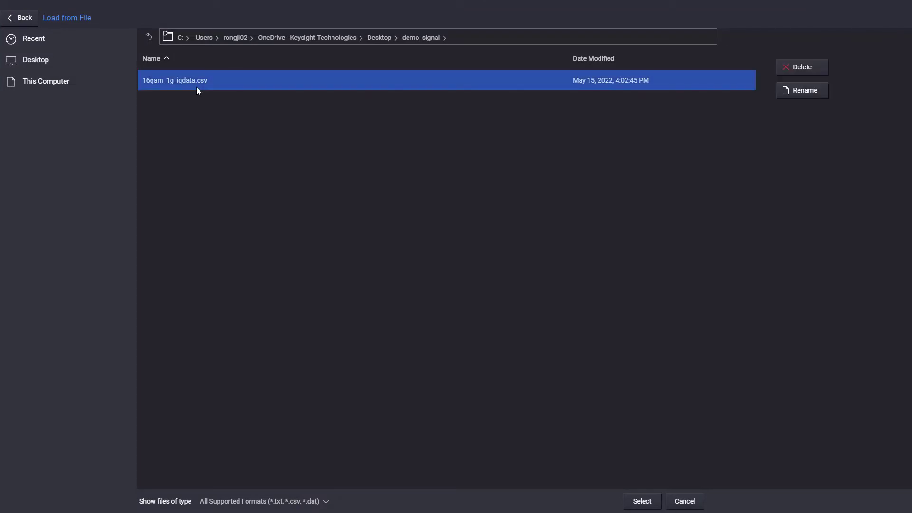
{"action": "left_click", "coordinate": [645, 502]}
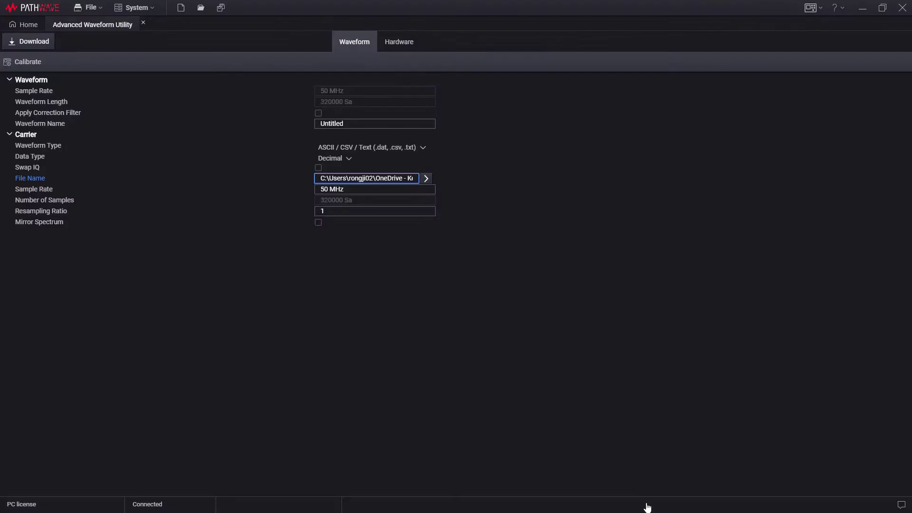
- Set the carrier sample rate to 32 GHz and verify the hardware settings
{"action": "left_click", "coordinate": [353, 191]}
{"action": "type", "text": "32 GHz"}
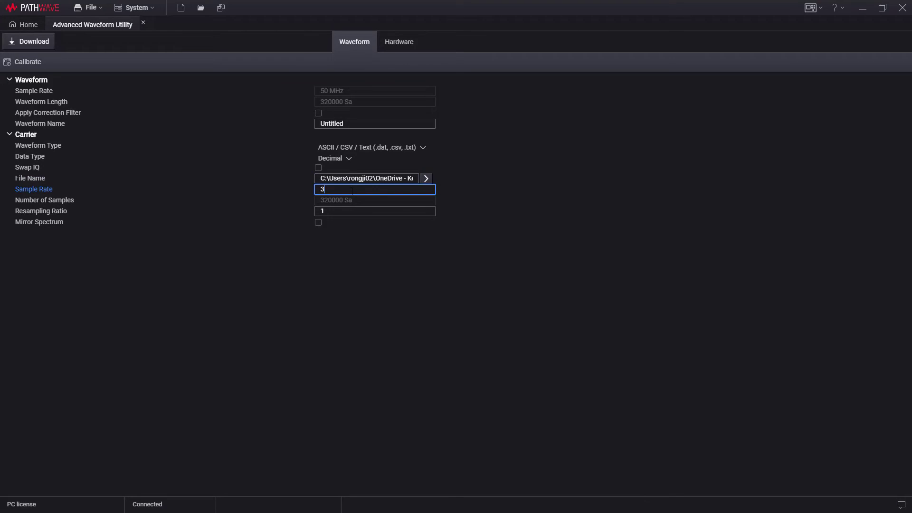
{"action": "left_click", "coordinate": [399, 47]}
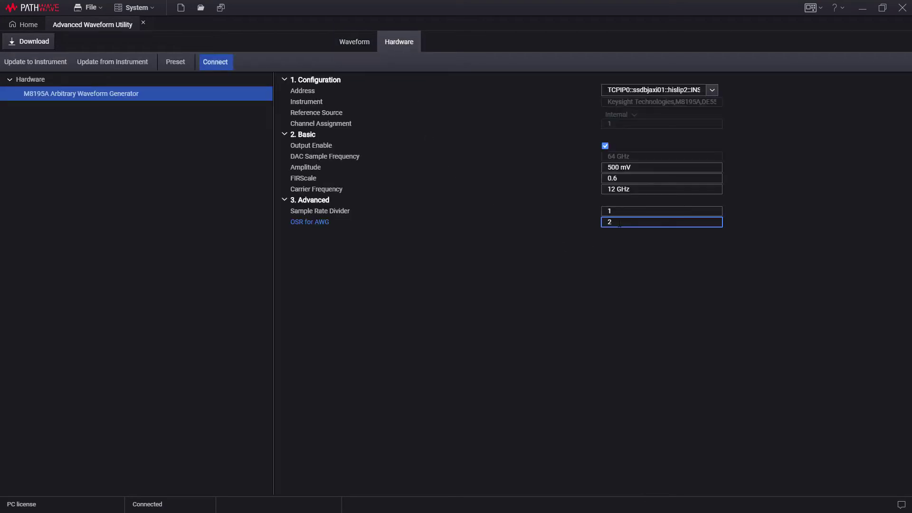
{"action": "left_click", "coordinate": [352, 44]}
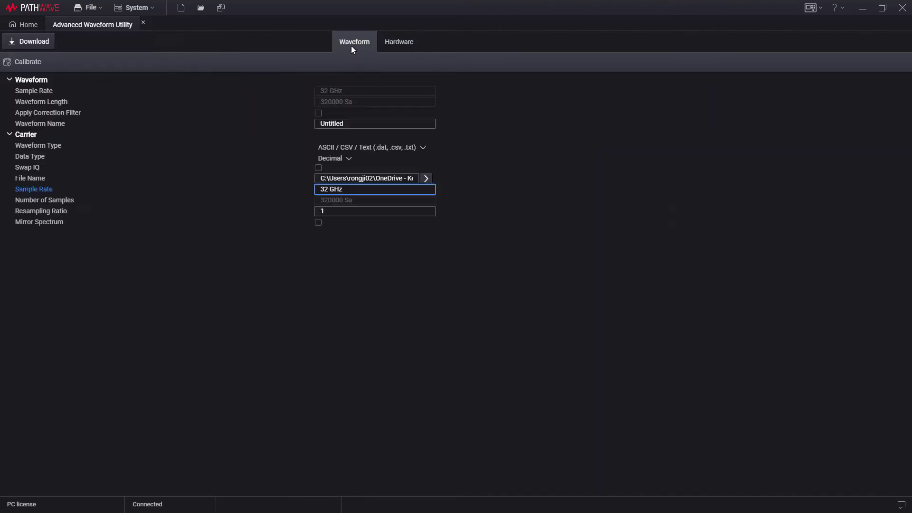
- Download the waveform to the generator, then reposition and maximize the 89600 VSA window
{"action": "left_click", "coordinate": [23, 44]}
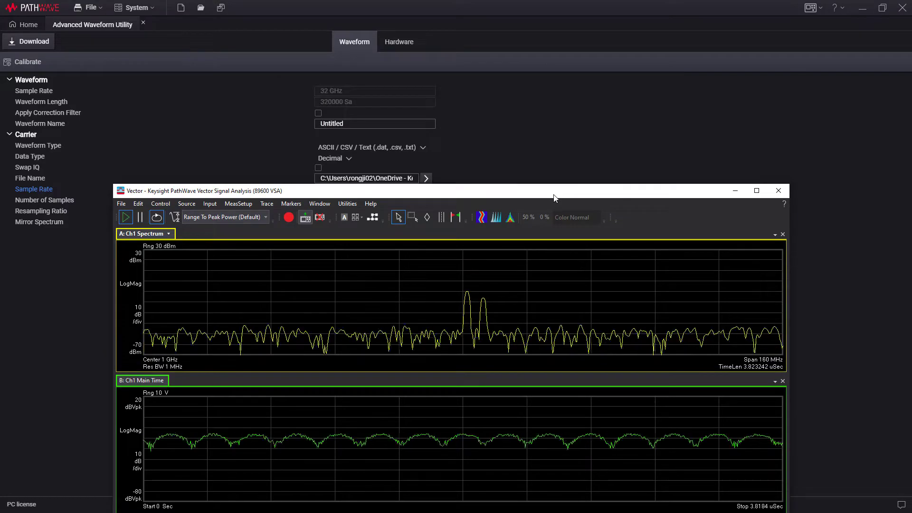
{"action": "left_click_drag", "start_coordinate": [555, 197], "coordinate": [544, 93]}
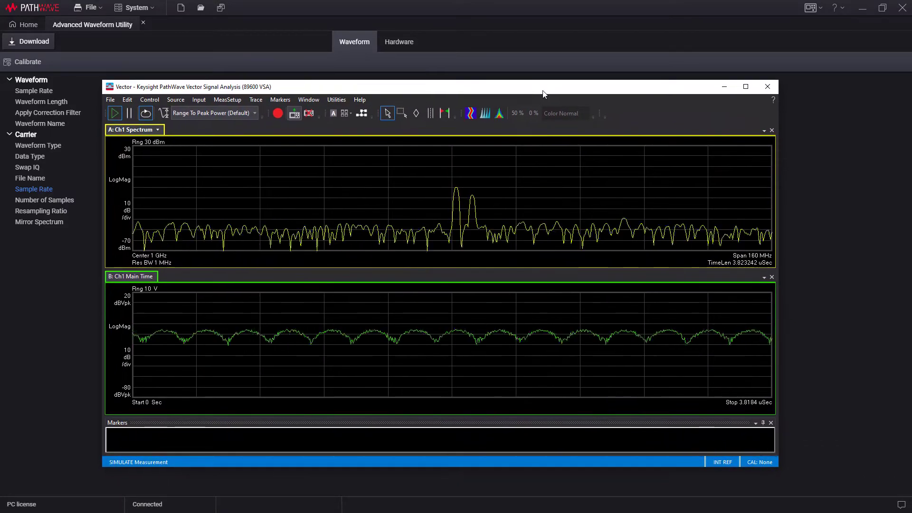
{"action": "left_click", "coordinate": [745, 95]}
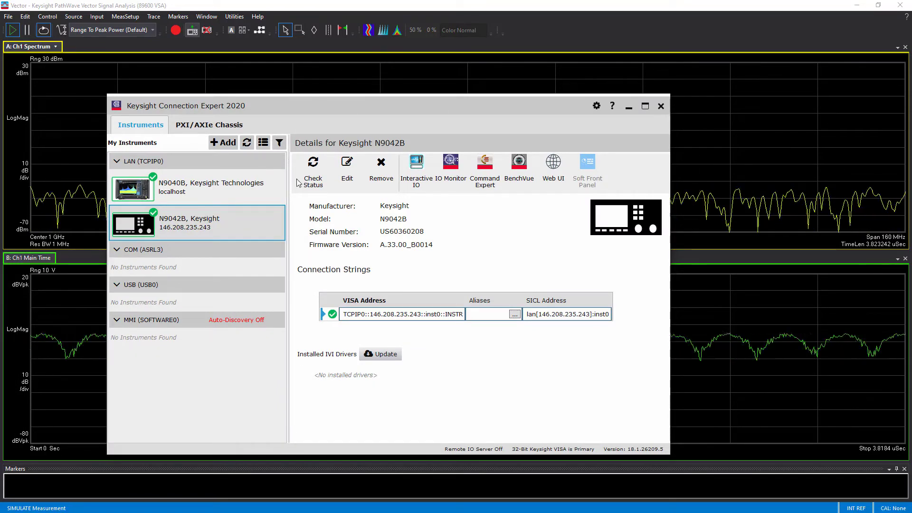
- Check the N9042B analyzer's connection status in Connection Expert, then close it
{"action": "left_click", "coordinate": [209, 230]}
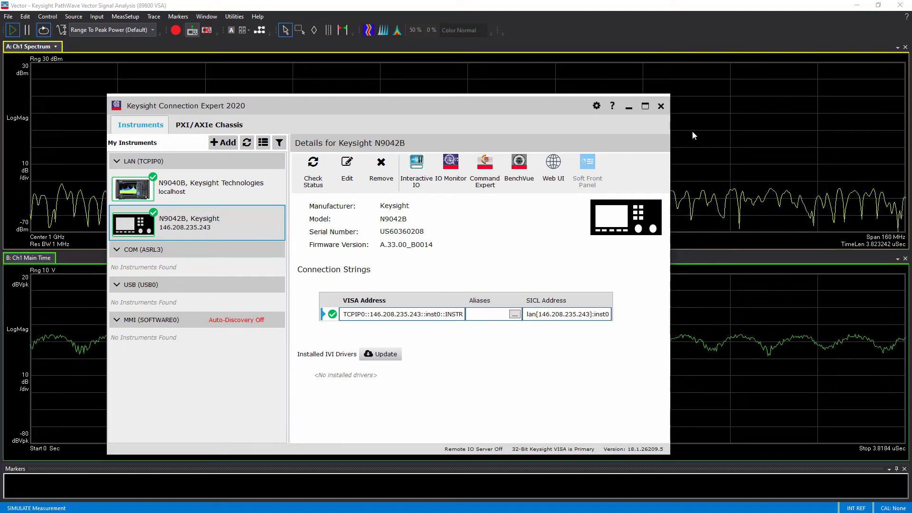
{"action": "left_click", "coordinate": [627, 105]}
{"action": "left_click", "coordinate": [233, 17]}
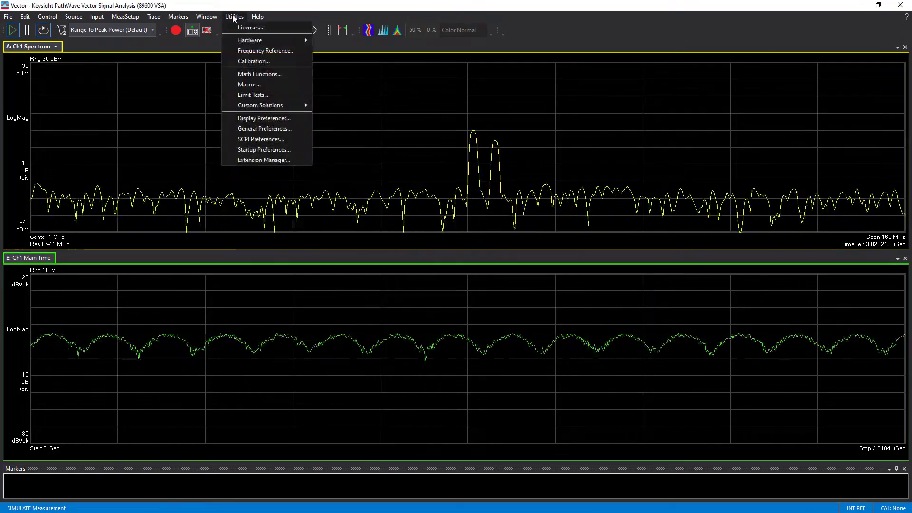
- Select the discovered N9042B signal analyzer and view the hardware Configurations
{"action": "mouse_move", "coordinate": [248, 45]}
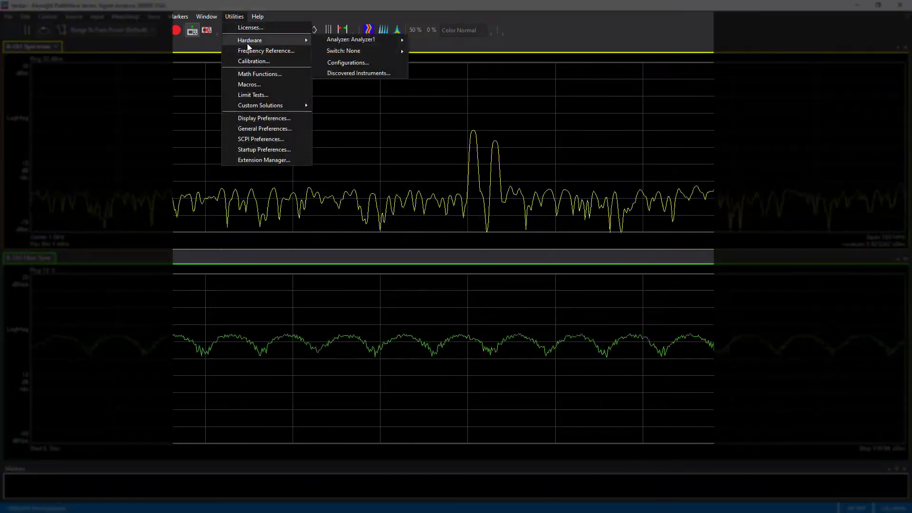
{"action": "left_click", "coordinate": [349, 75]}
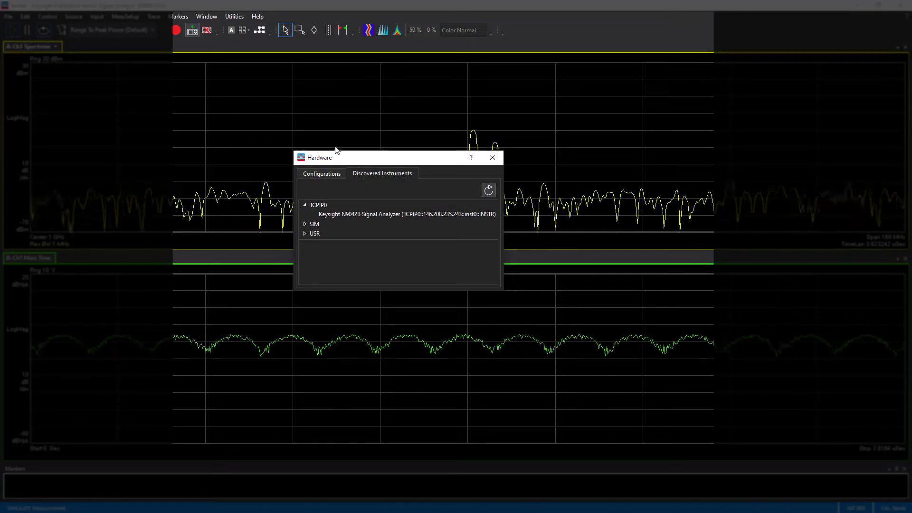
{"action": "left_click", "coordinate": [375, 215]}
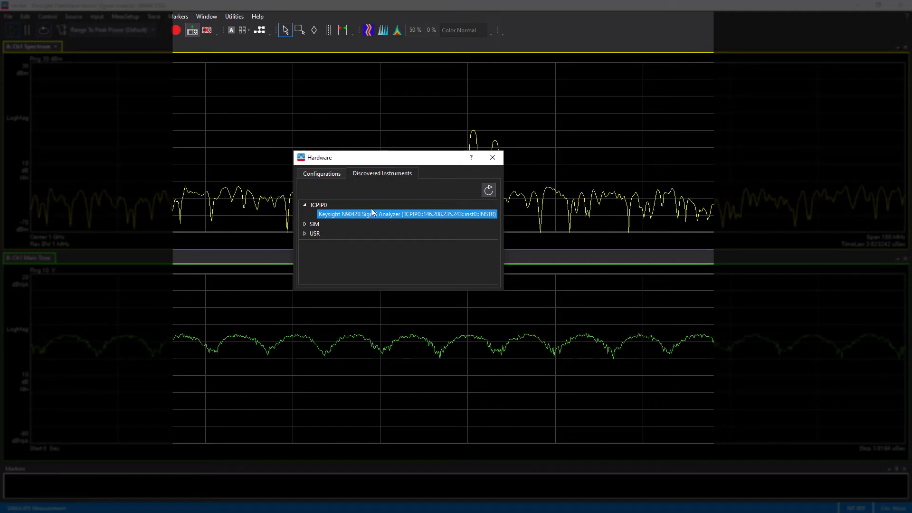
{"action": "left_click", "coordinate": [331, 175]}
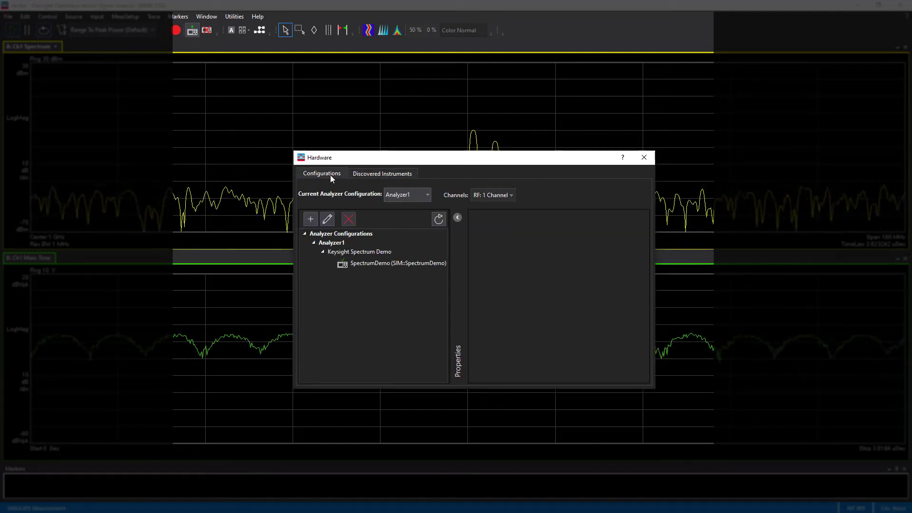
- Create hardware configuration Analyzer2 with the X-Series N9042B as ADC instrument, then close Hardware
{"action": "left_click", "coordinate": [311, 219]}
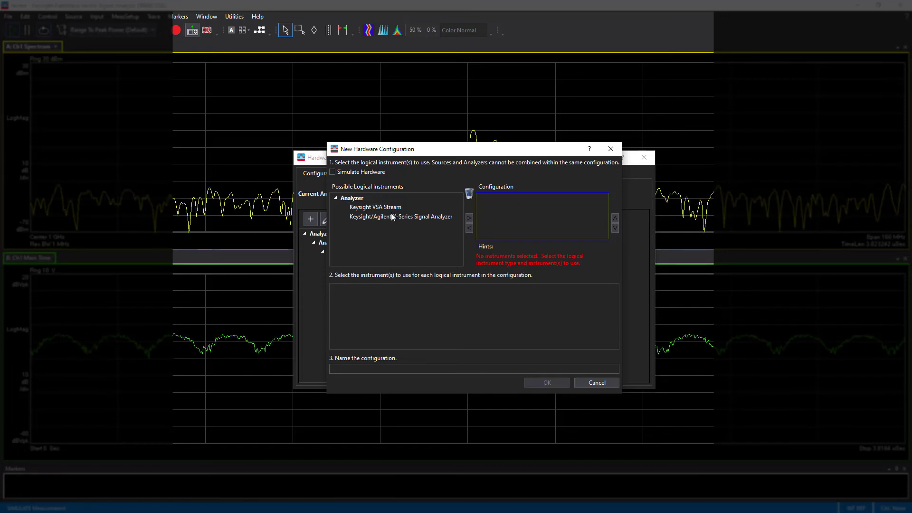
{"action": "left_click", "coordinate": [392, 217]}
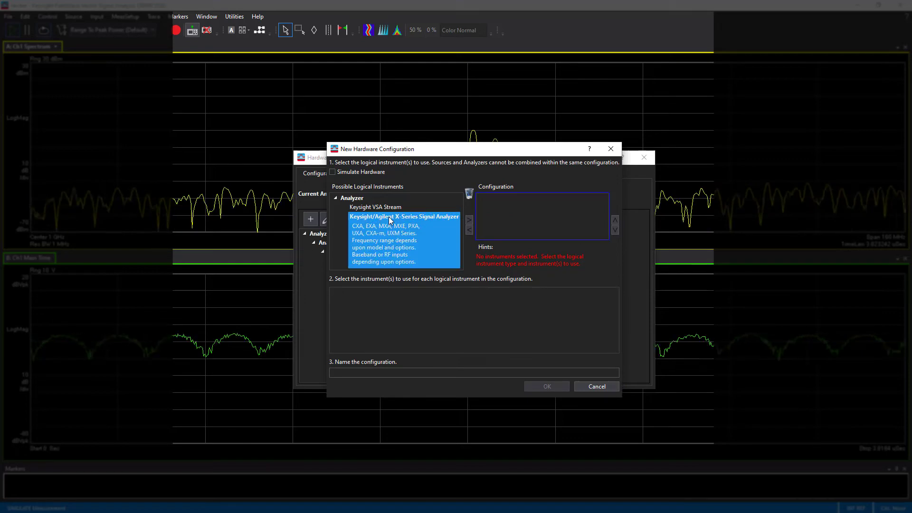
{"action": "left_click", "coordinate": [470, 220]}
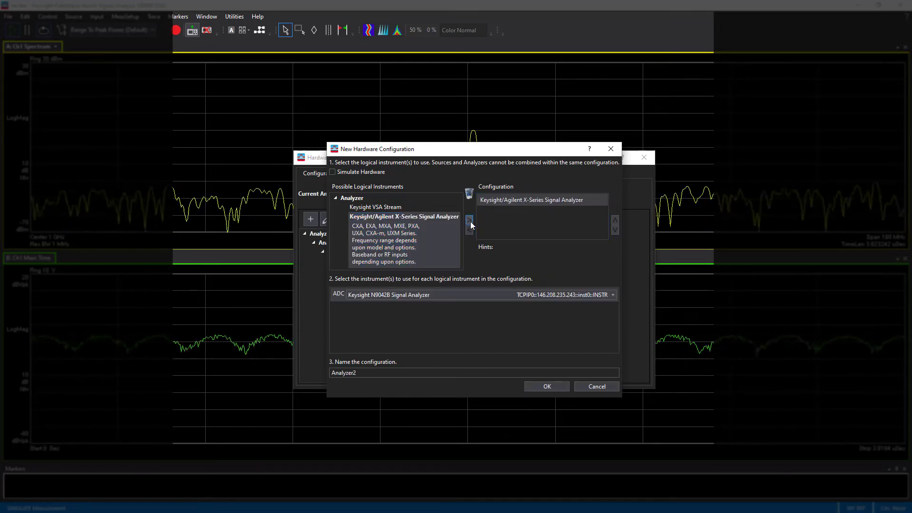
{"action": "left_click", "coordinate": [551, 294]}
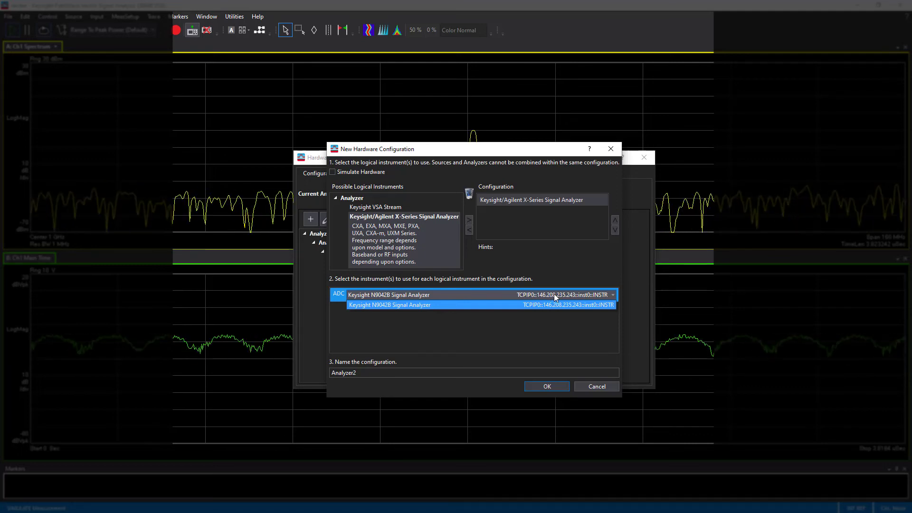
{"action": "left_click", "coordinate": [554, 295]}
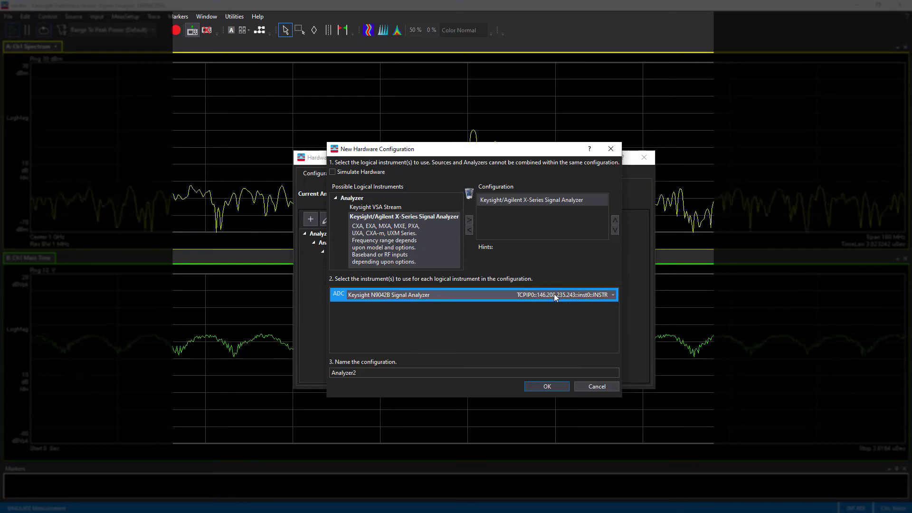
{"action": "left_click", "coordinate": [547, 387]}
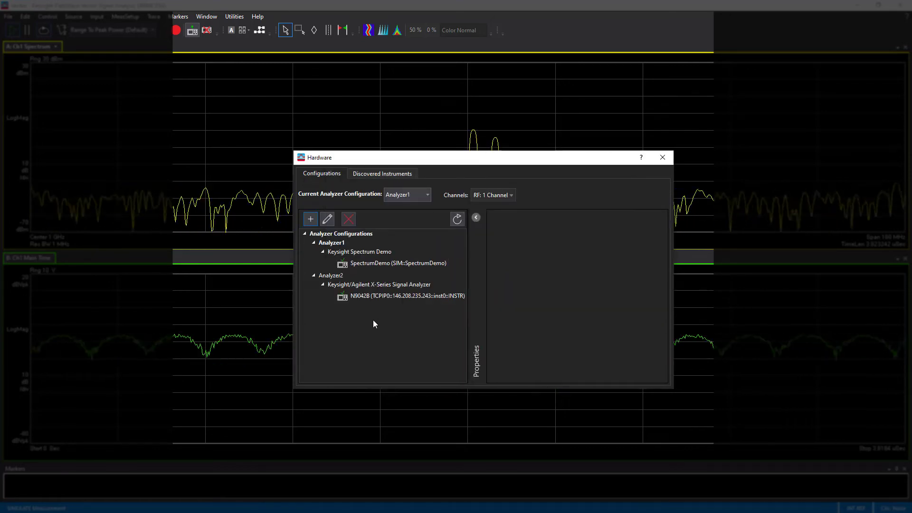
{"action": "left_click", "coordinate": [662, 158]}
- Switch the active analyzer to Analyzer2 and confirm it is checked in the Hardware menu
{"action": "left_click", "coordinate": [235, 17]}
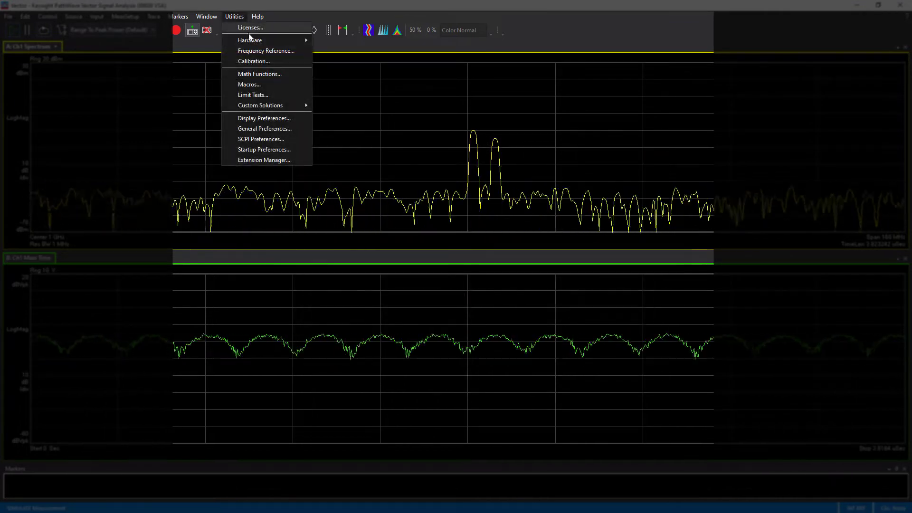
{"action": "mouse_move", "coordinate": [266, 40]}
{"action": "mouse_move", "coordinate": [332, 42]}
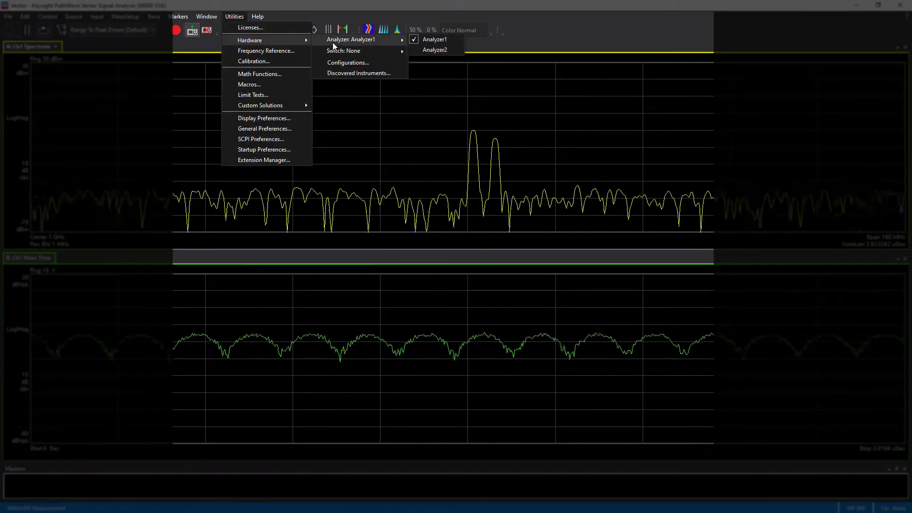
{"action": "left_click", "coordinate": [434, 50]}
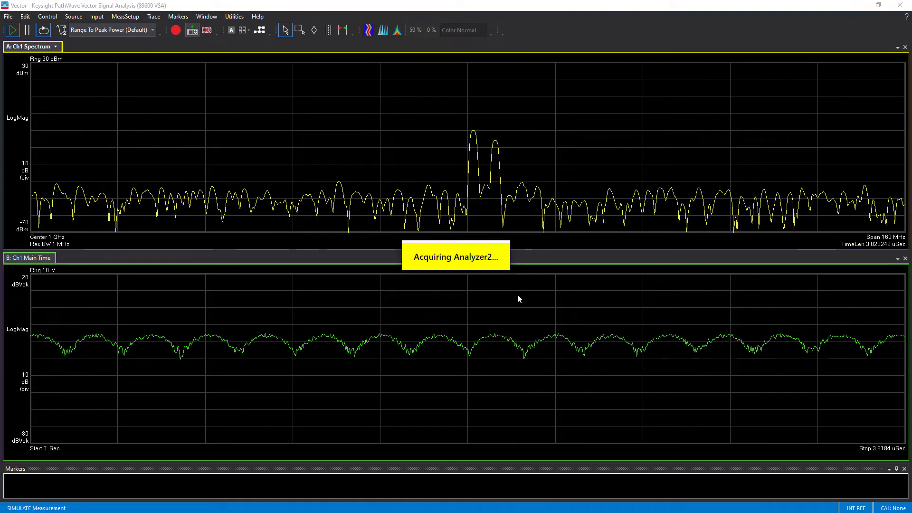
{"action": "left_click", "coordinate": [228, 19]}
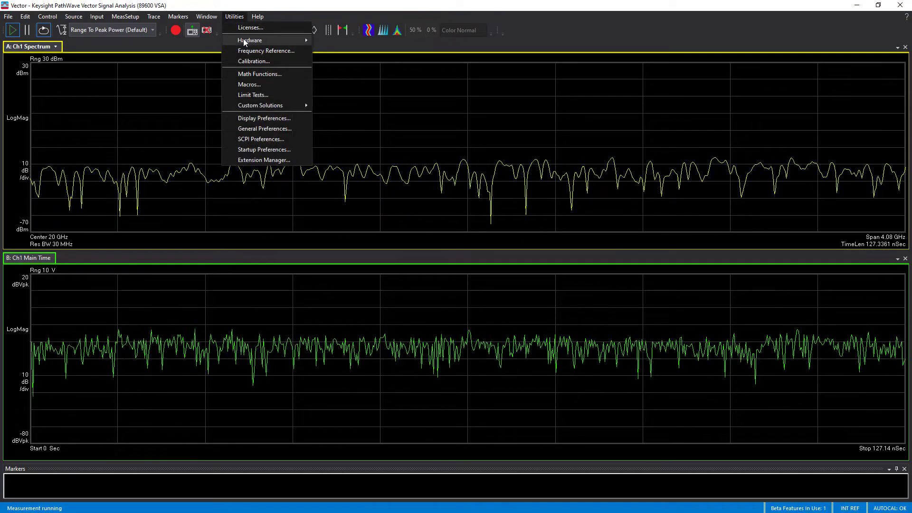
{"action": "mouse_move", "coordinate": [245, 42]}
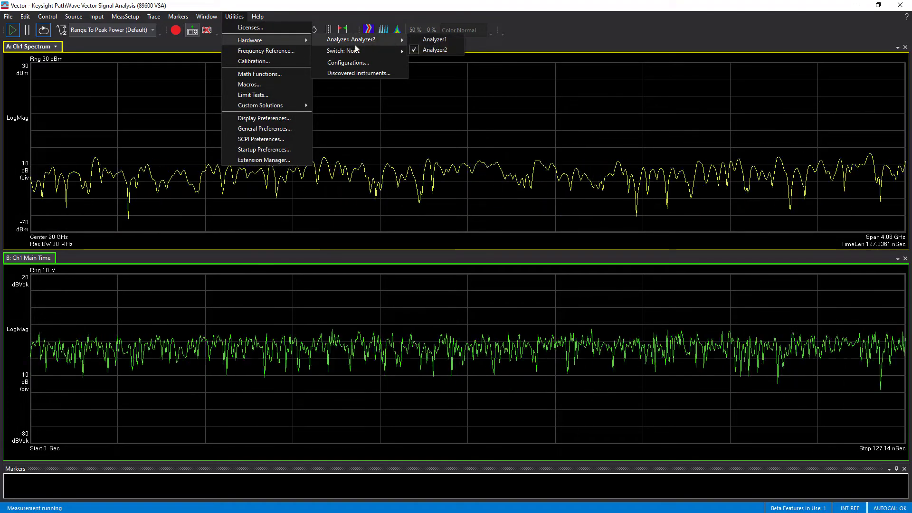
{"action": "left_click", "coordinate": [589, 29]}
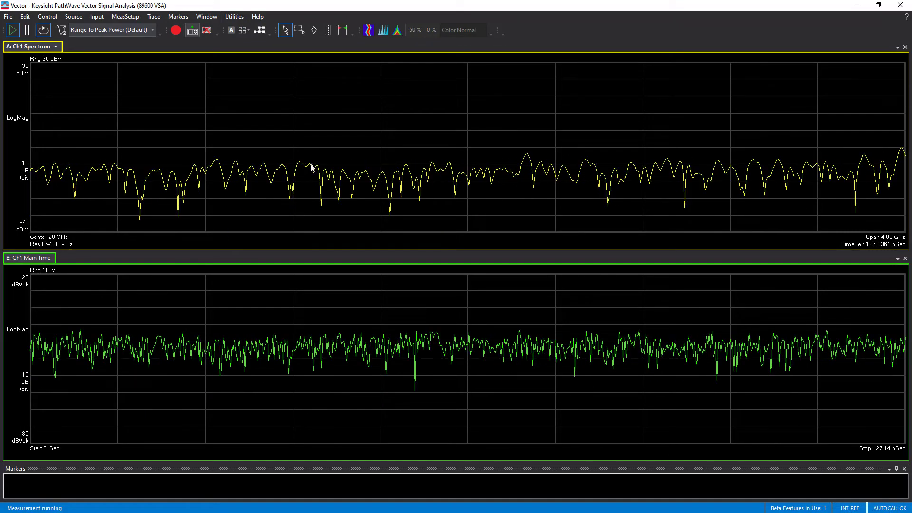
- Recall the 16qam_1g_1000Sym.setx measurement setup, then minimize the VSA window
{"action": "left_click", "coordinate": [9, 17]}
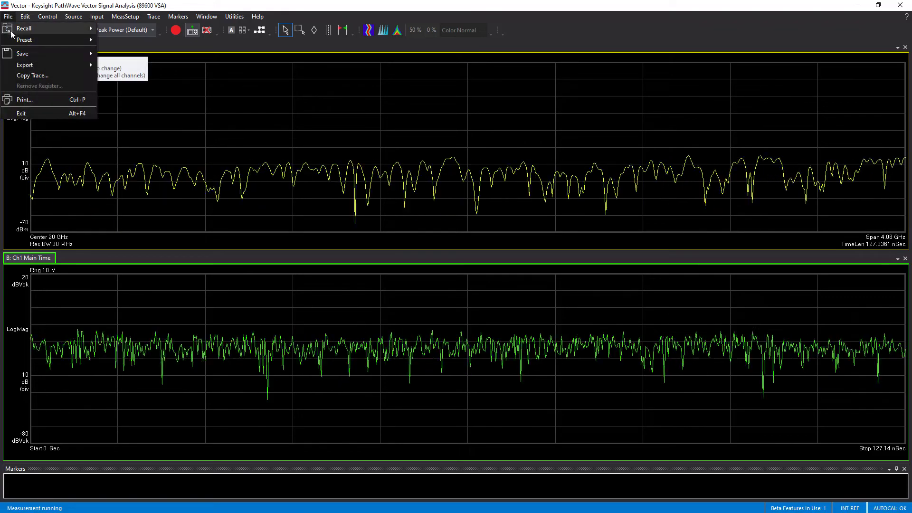
{"action": "mouse_move", "coordinate": [24, 26]}
{"action": "left_click", "coordinate": [121, 27]}
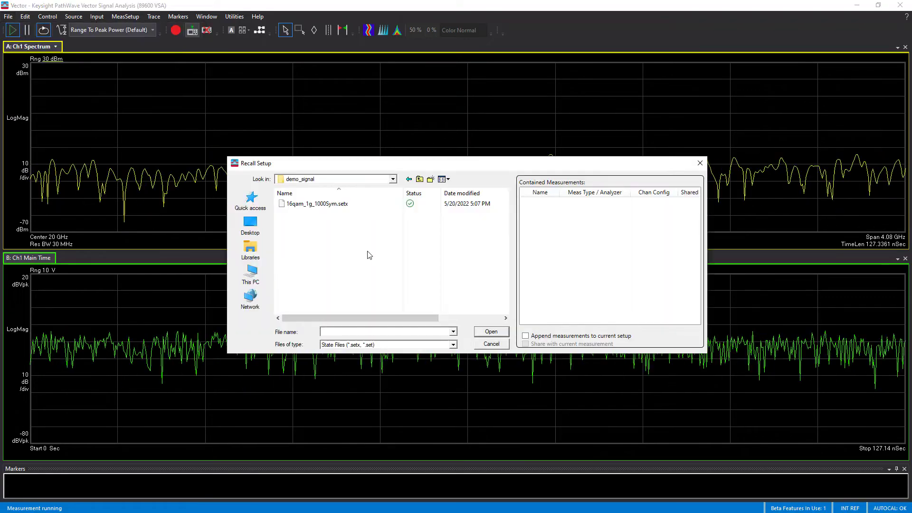
{"action": "left_click", "coordinate": [328, 204]}
{"action": "left_click", "coordinate": [484, 331]}
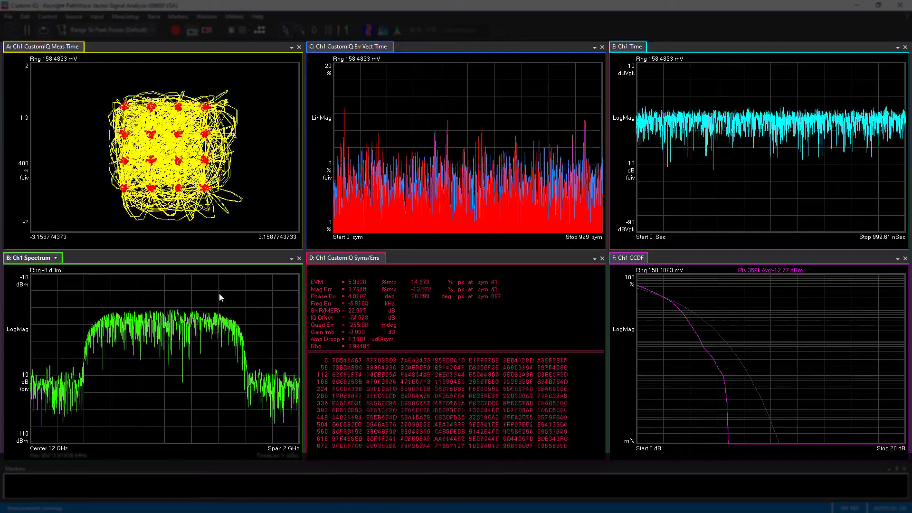
{"action": "left_click", "coordinate": [857, 4]}
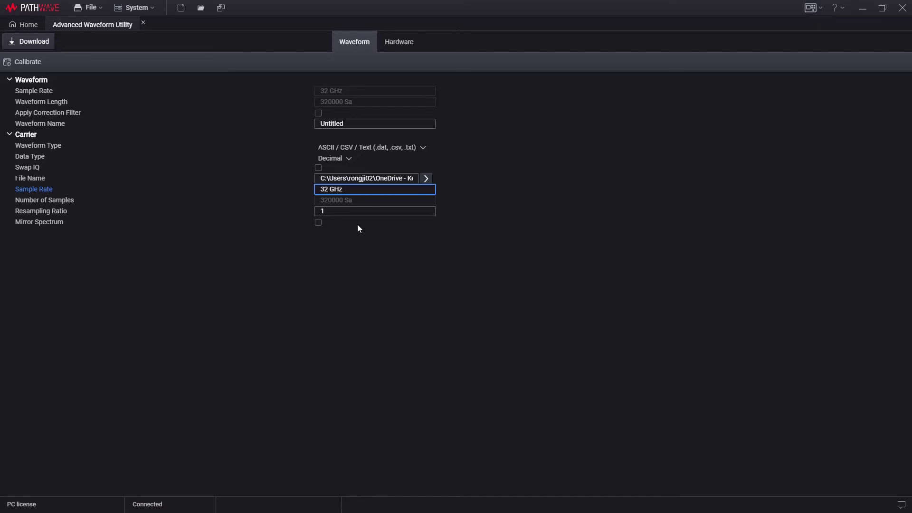
- Start a calibration with 1 GHz calibration bandwidth and an oversampling ratio of 2
{"action": "left_click", "coordinate": [27, 63]}
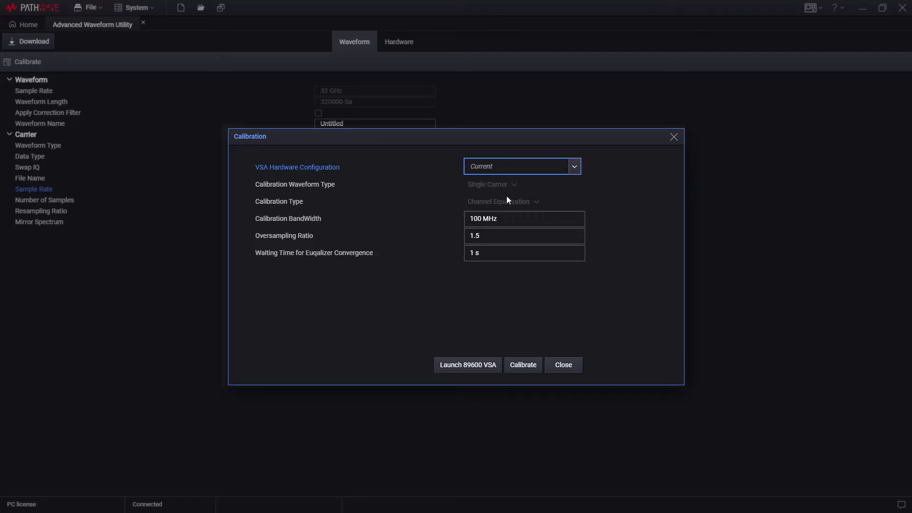
{"action": "left_click", "coordinate": [499, 219]}
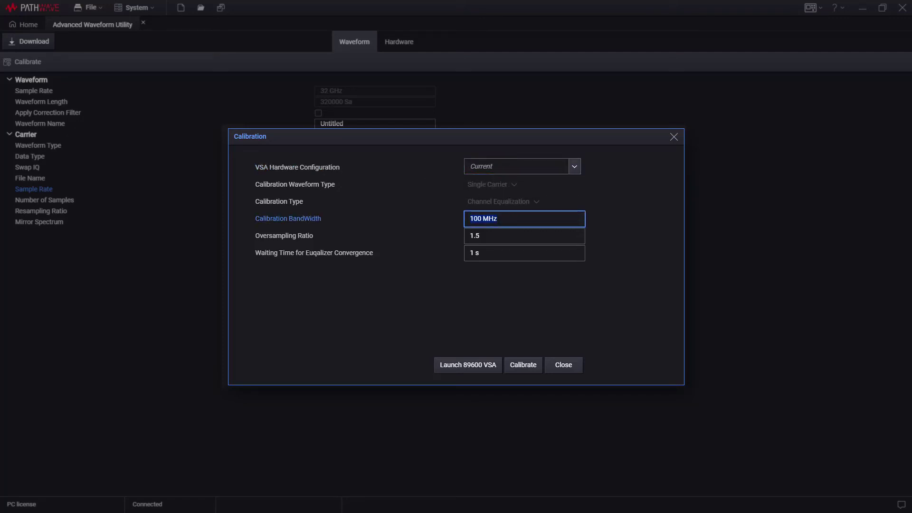
{"action": "type", "text": "1g"}
{"action": "key", "text": "Return"}
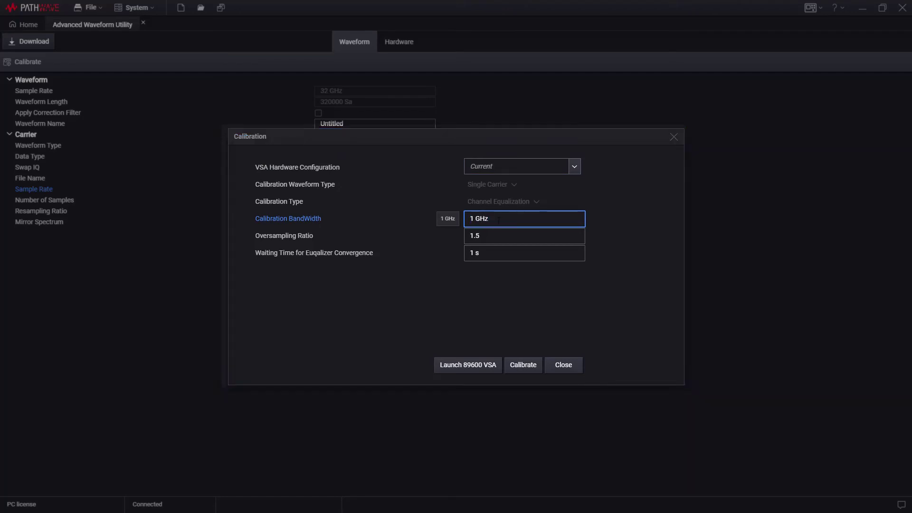
{"action": "left_click", "coordinate": [497, 235]}
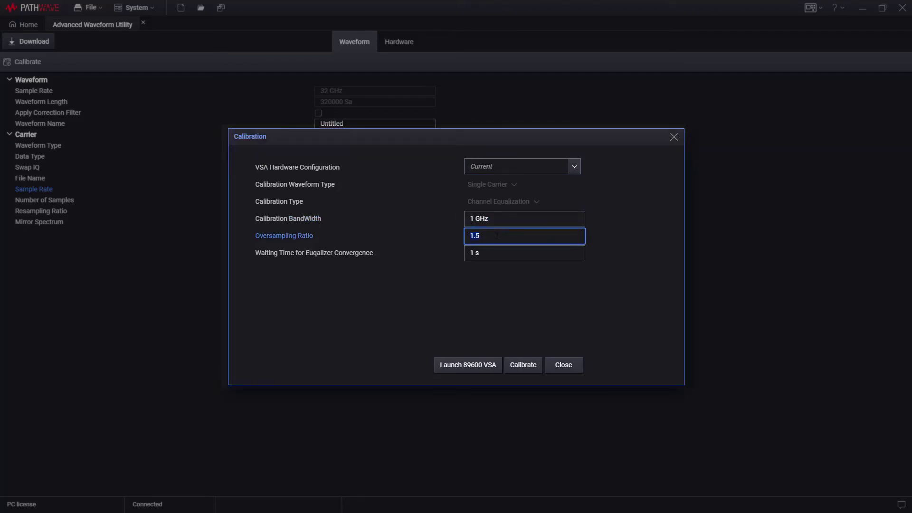
{"action": "key", "text": "Return"}
- Calibrate the channel through VSA equalization, dropping EVM from 5.038% to 1.219% rms, then close the calibration settings
{"action": "left_click", "coordinate": [525, 370]}
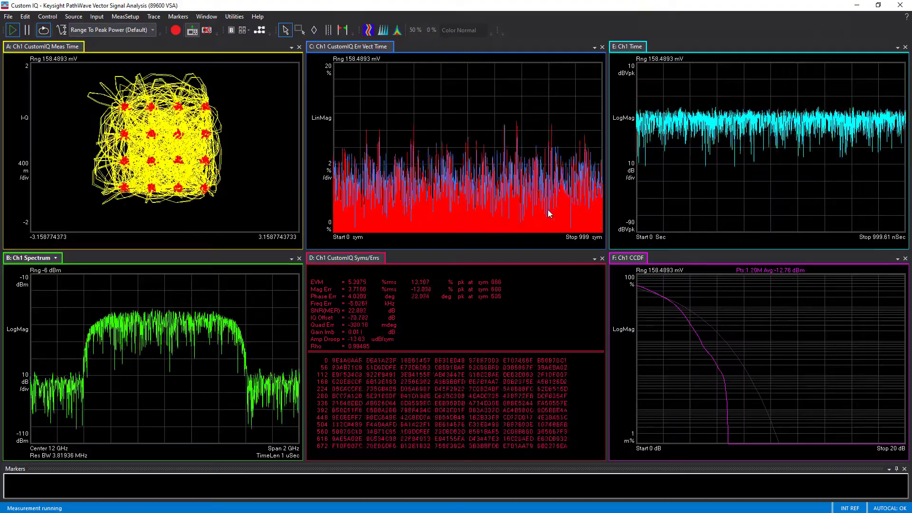
{"action": "left_click", "coordinate": [878, 5]}
{"action": "left_click_drag", "start_coordinate": [559, 83], "coordinate": [588, 130]}
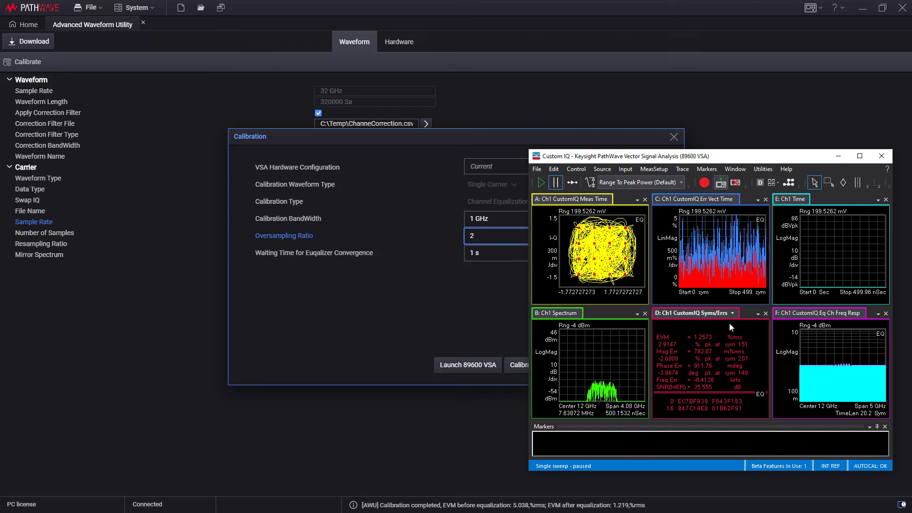
{"action": "left_click", "coordinate": [834, 160]}
{"action": "left_click", "coordinate": [673, 137]}
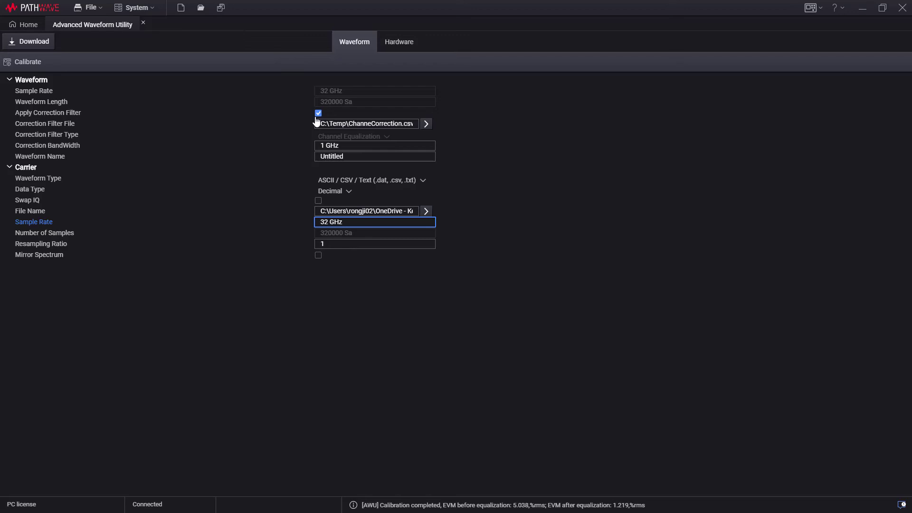
- Start a waveform export with a name beginning 'co', then show the Waveform Type format list
{"action": "left_click", "coordinate": [89, 9]}
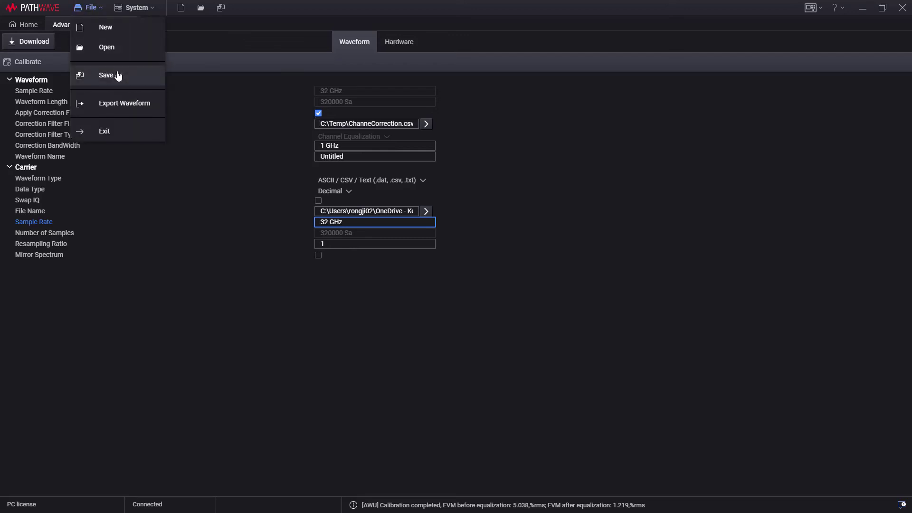
{"action": "left_click", "coordinate": [113, 103]}
{"action": "left_click", "coordinate": [233, 501]}
{"action": "type", "text": "co"}
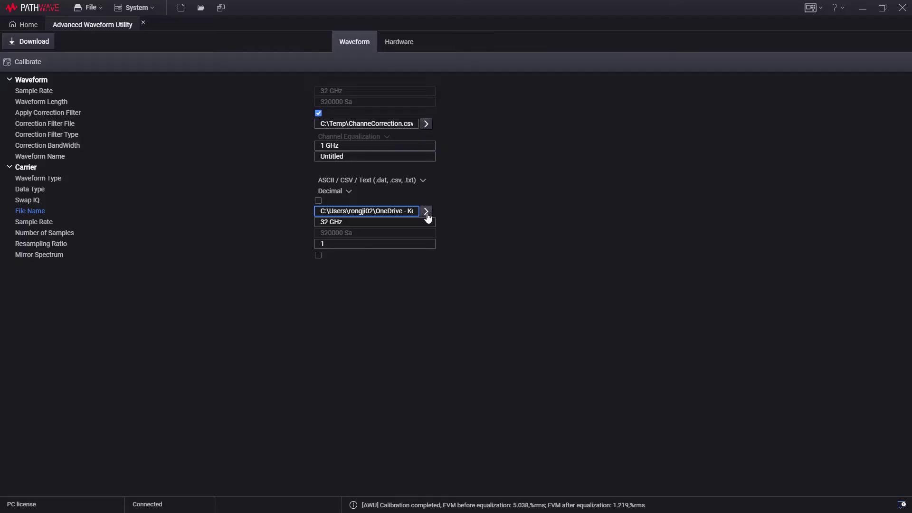
{"action": "left_click", "coordinate": [409, 183]}
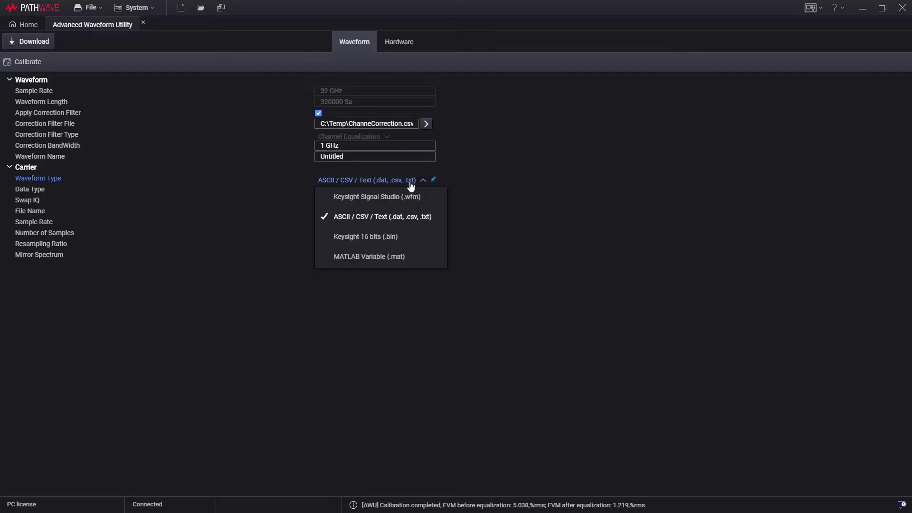
- Set the carrier to Keysight Signal Studio (.wfm) with file converted_signal_1g.wfm and download it
{"action": "left_click", "coordinate": [393, 203]}
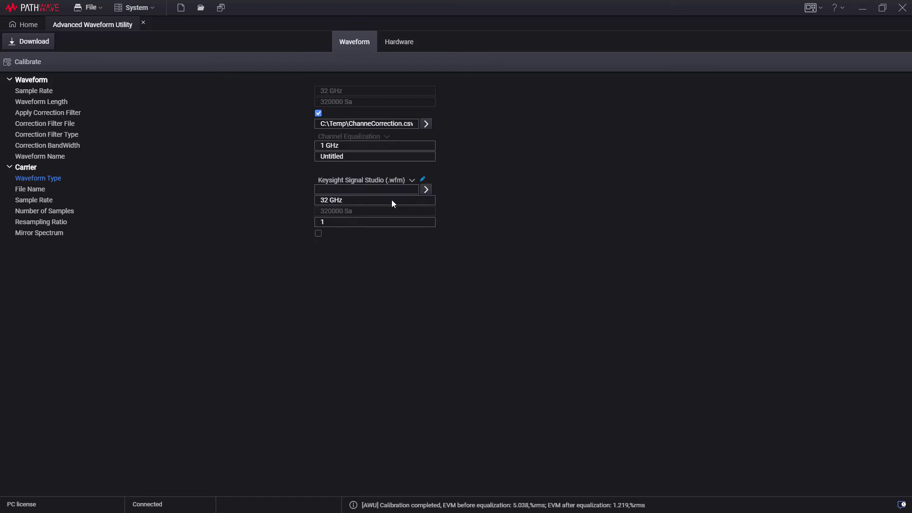
{"action": "left_click", "coordinate": [426, 189]}
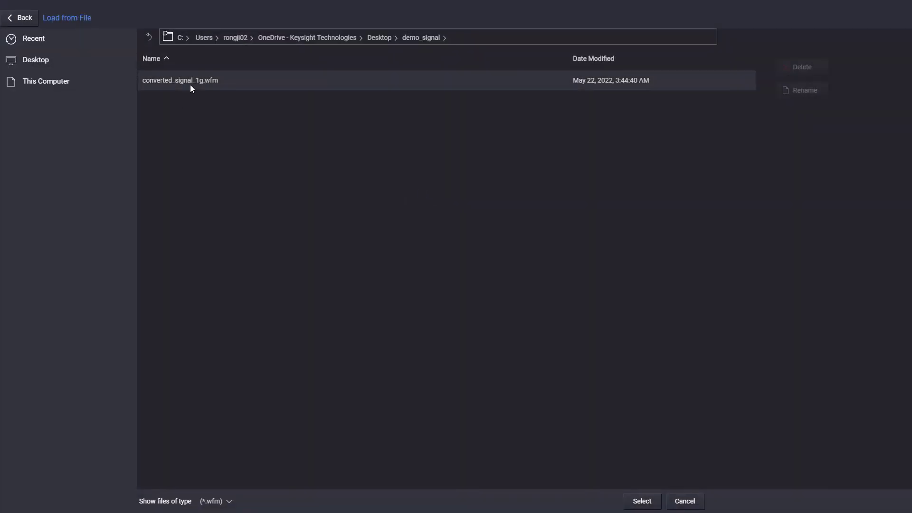
{"action": "left_click", "coordinate": [190, 85]}
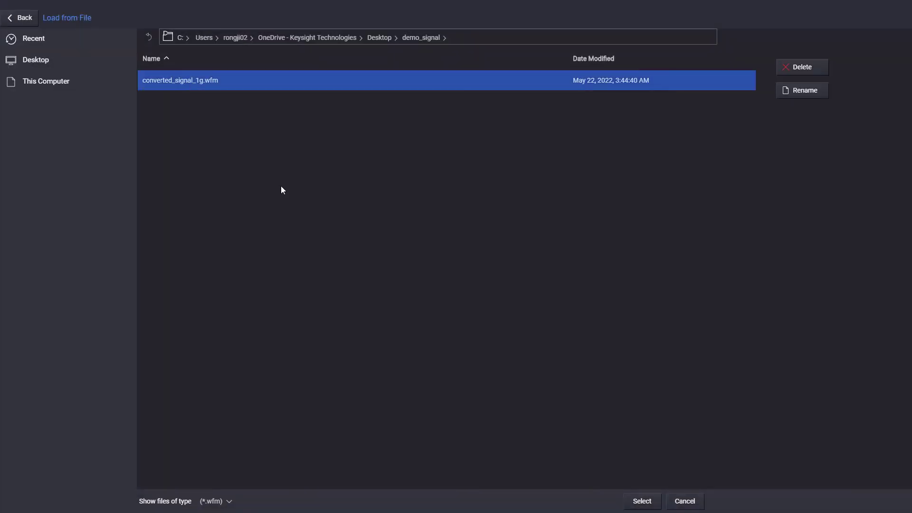
{"action": "left_click", "coordinate": [642, 500]}
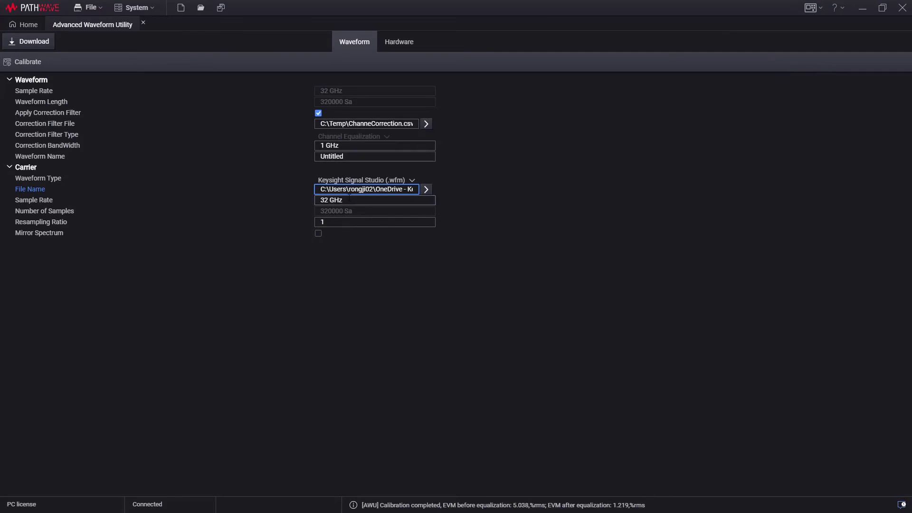
{"action": "left_click", "coordinate": [26, 43]}
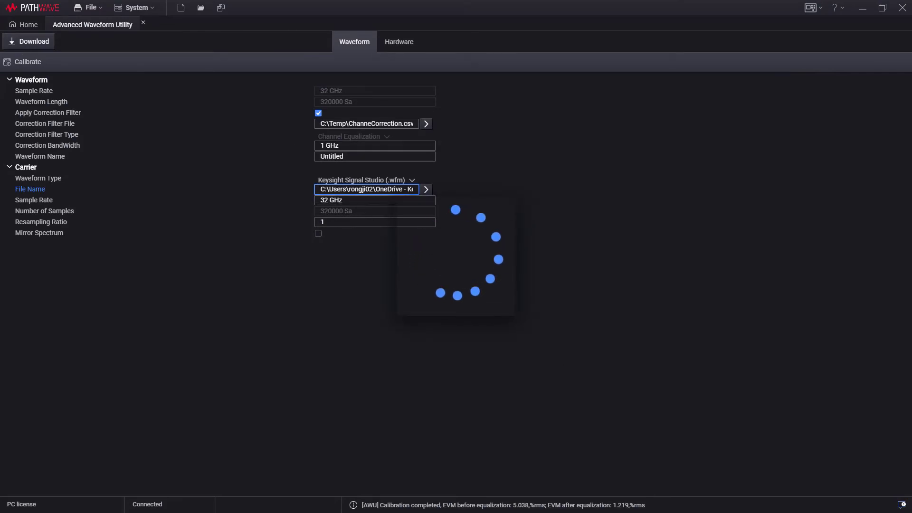